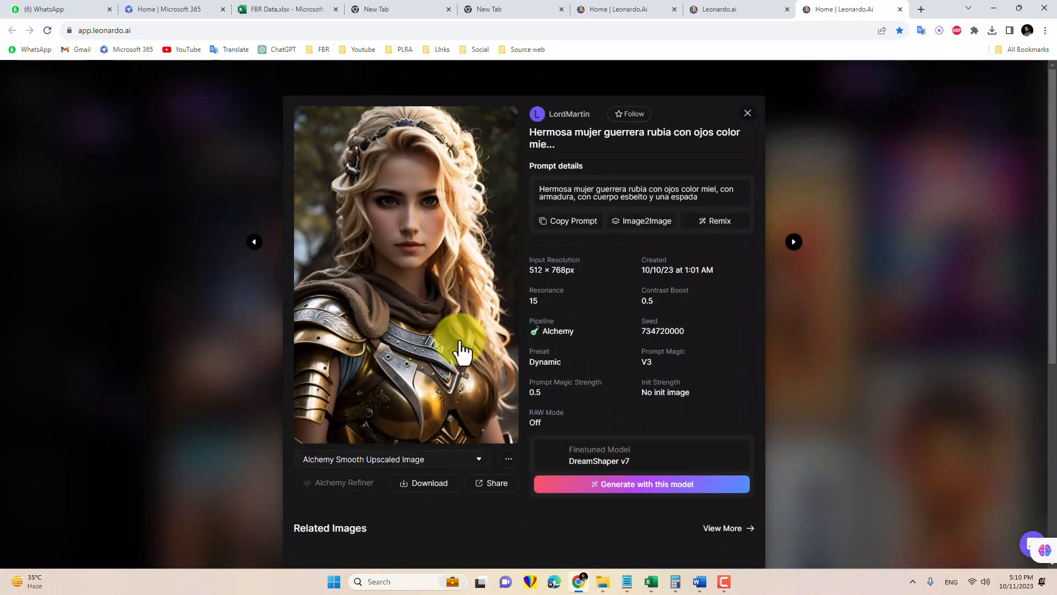
Download the Alchemy Smooth upscaled image of the blonde warrior woman
left_click(424, 484)
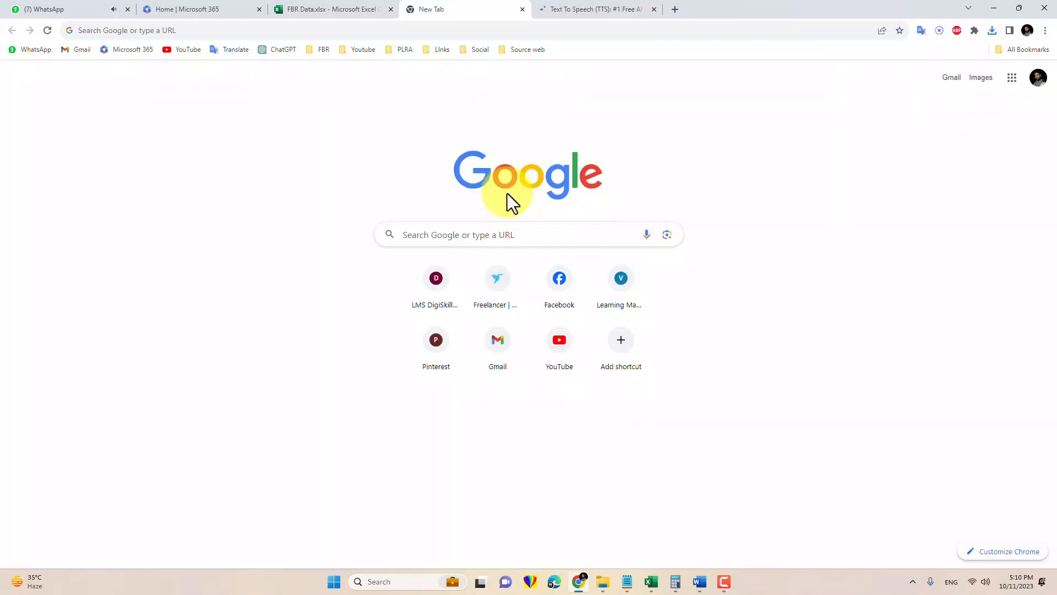
Search Google for "speechify" and open Speechify's Text to Speech Online page
left_click(501, 234)
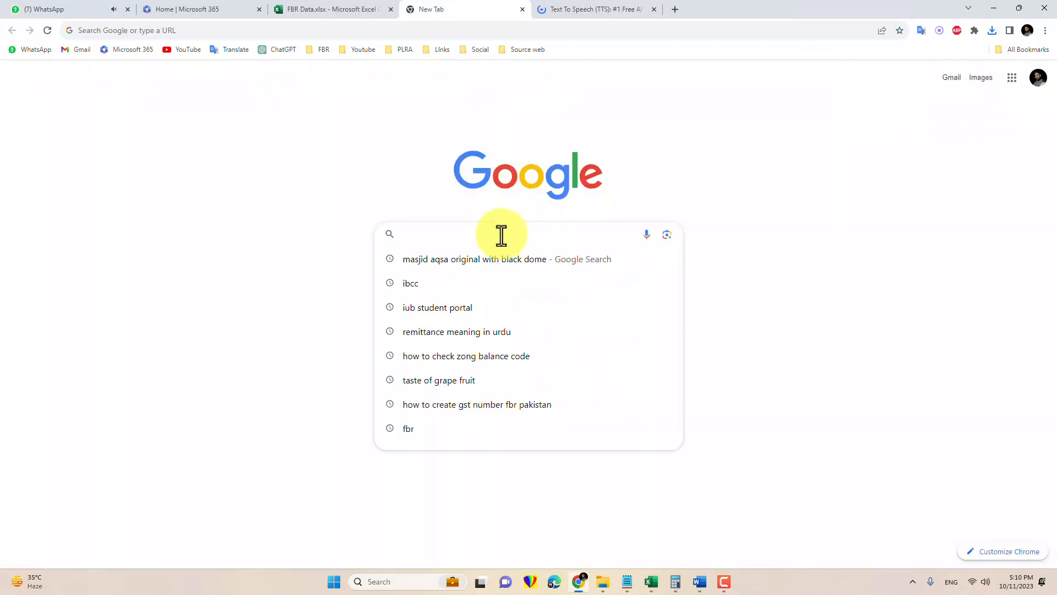
type("speechf")
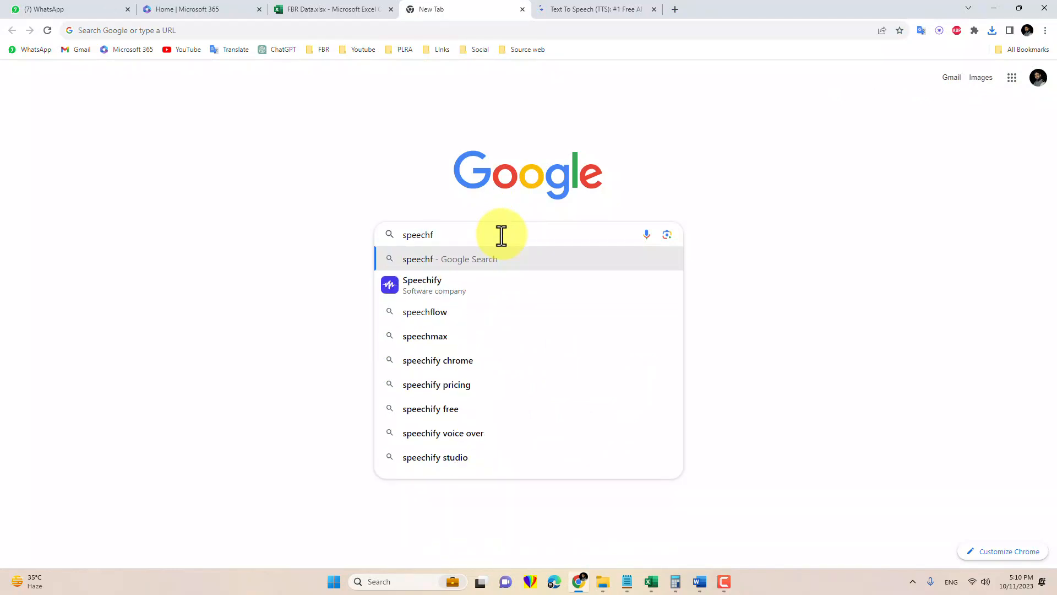
key("BackSpace")
type("ify")
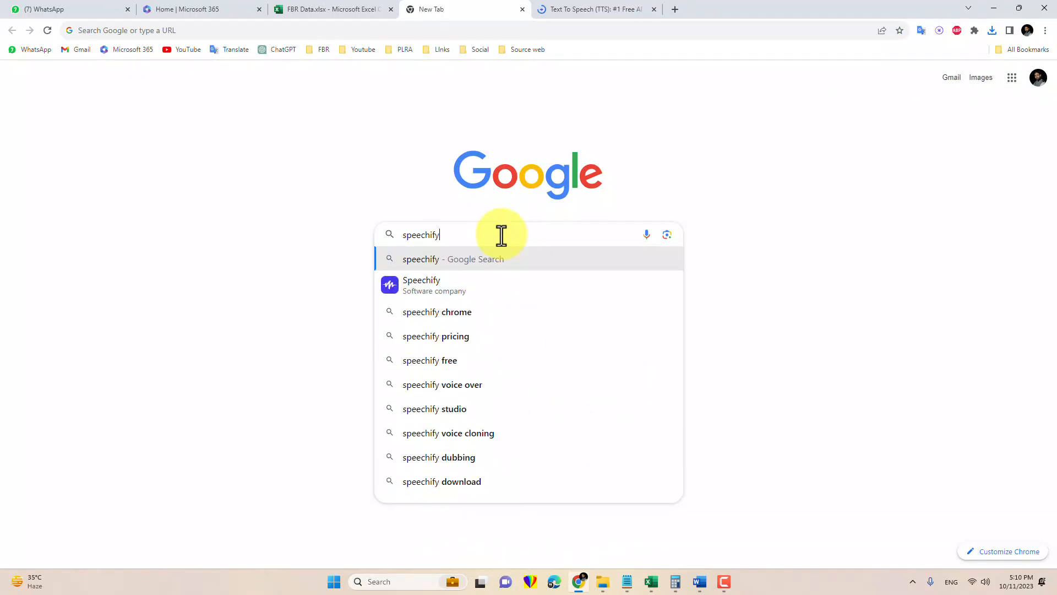
key("Return")
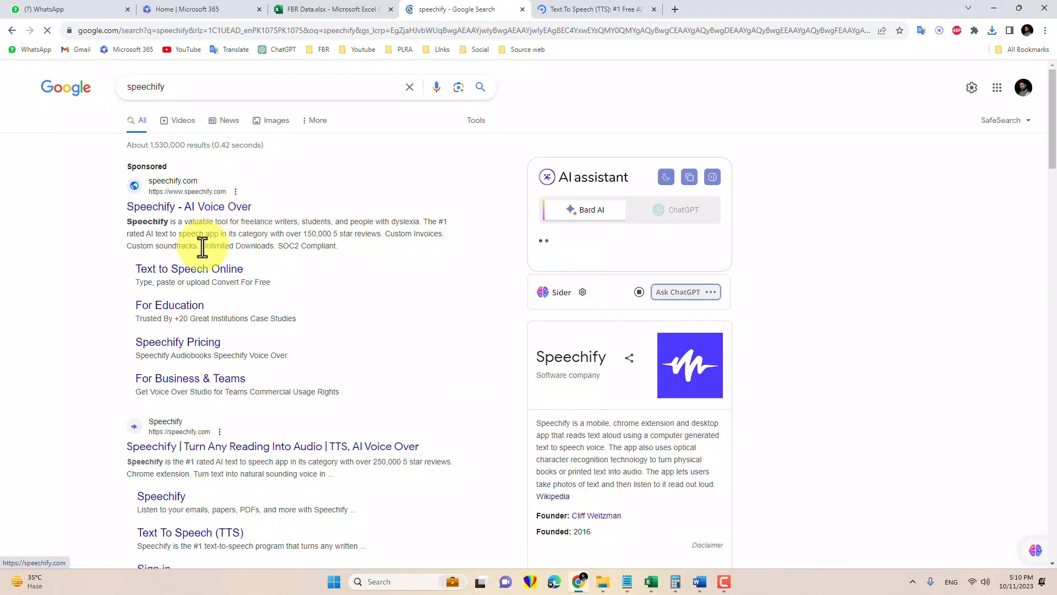
left_click(194, 274)
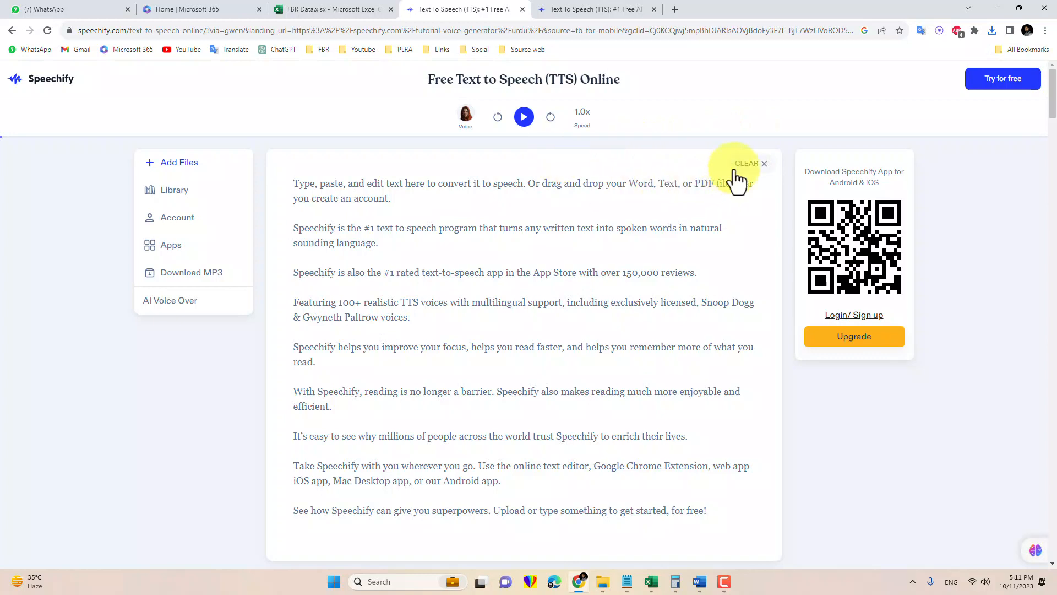
Clear Speechify's sample text and replace it with the full Urdu text copied from the AI document in Word
left_click(760, 165)
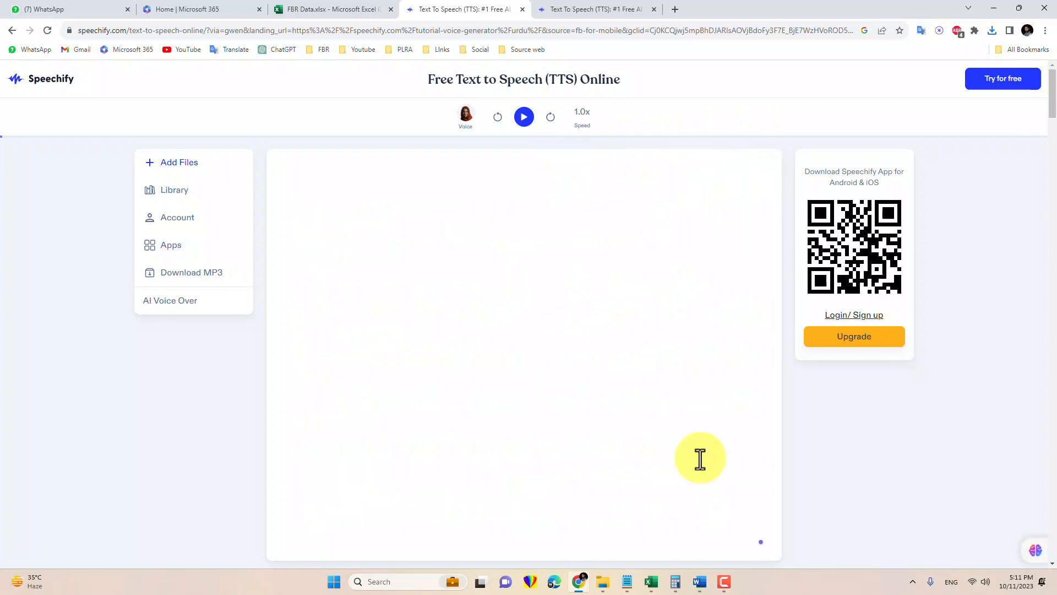
mouse_move(701, 583)
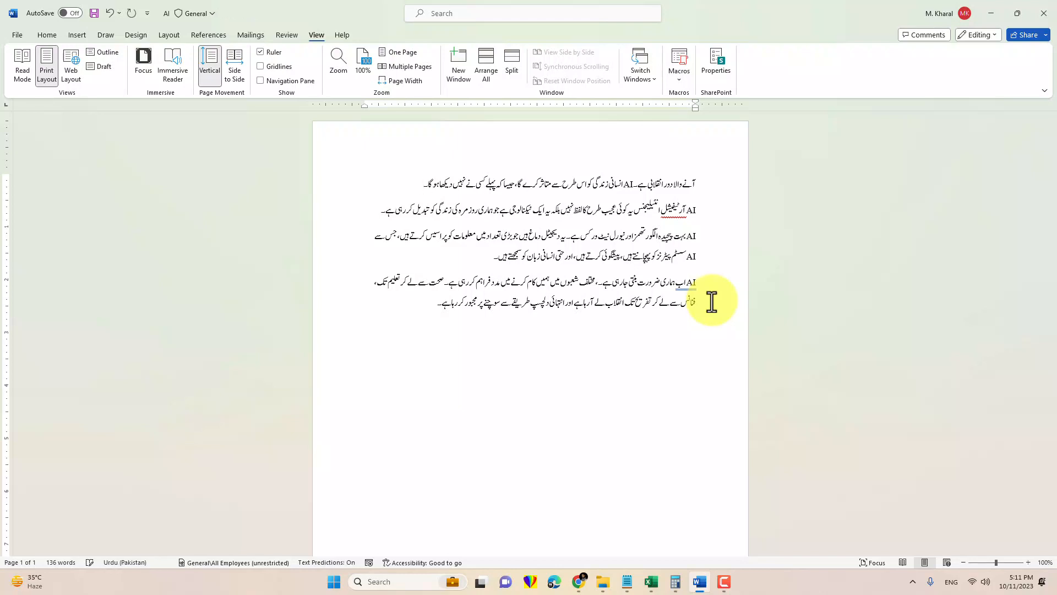
key("ctrl+a")
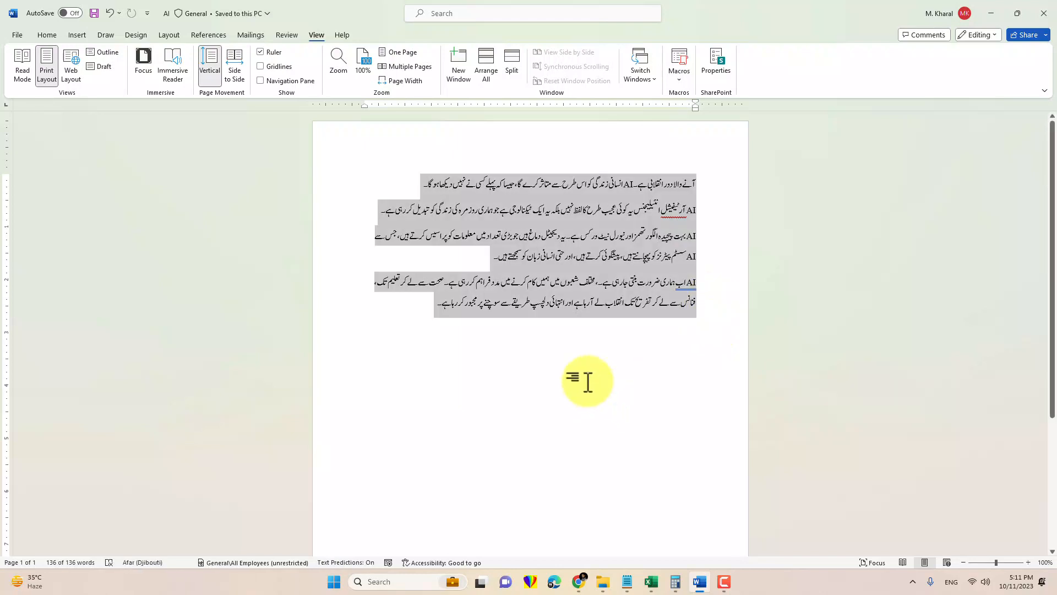
left_click(578, 582)
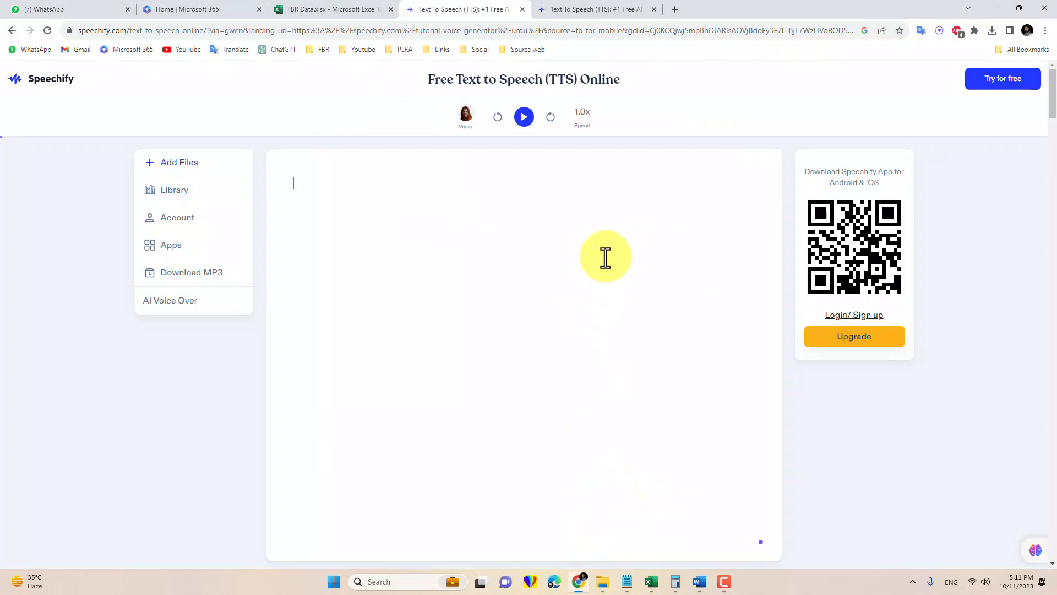
key("ctrl+v")
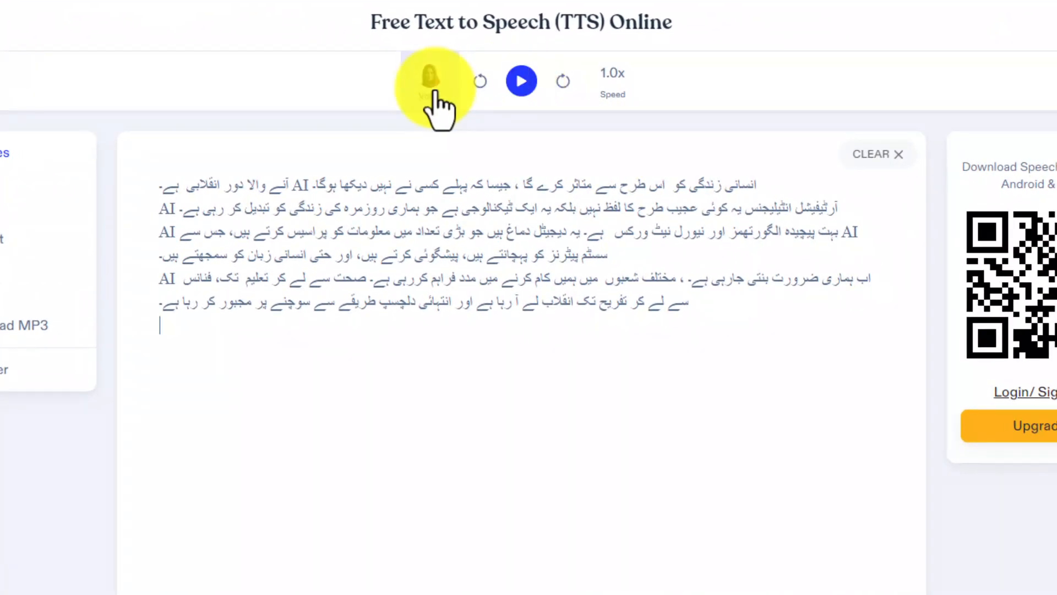
Search the voices for "urdu", choose the female voice Fiza and play the pasted text
left_click(438, 96)
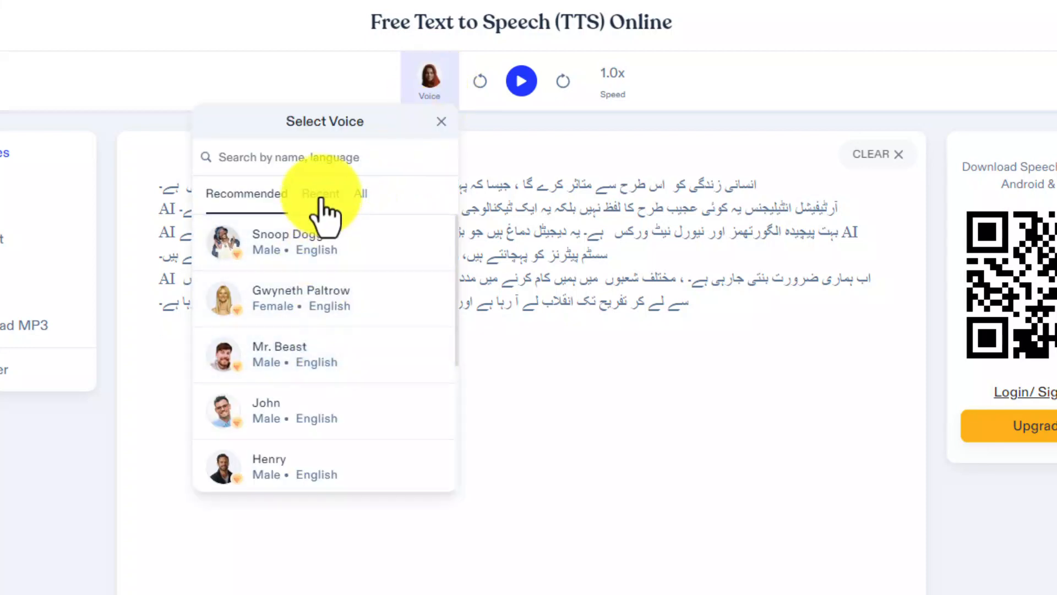
scroll(330, 309, "down", 4)
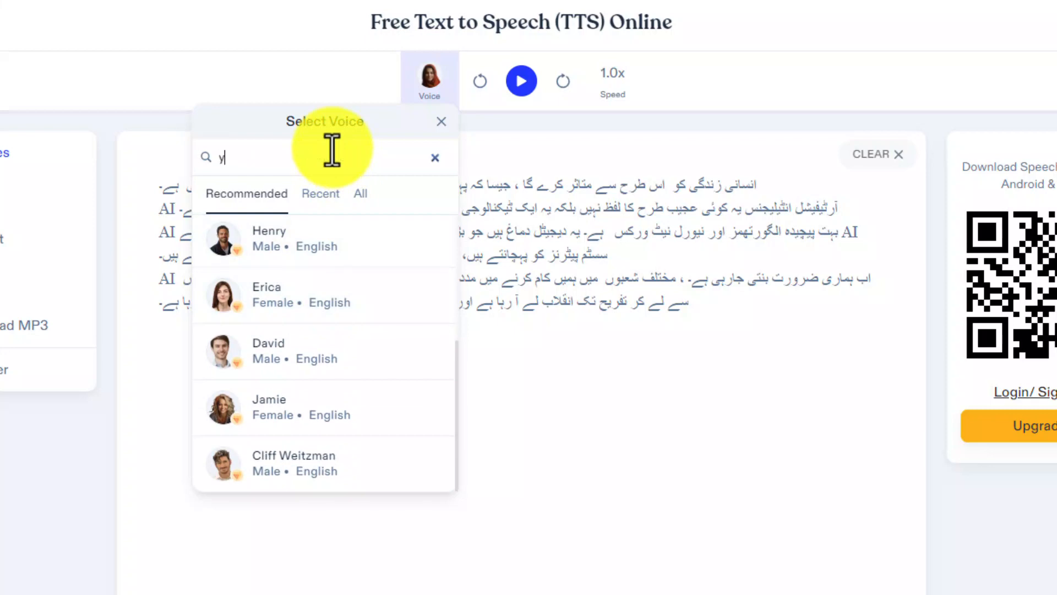
key("BackSpace")
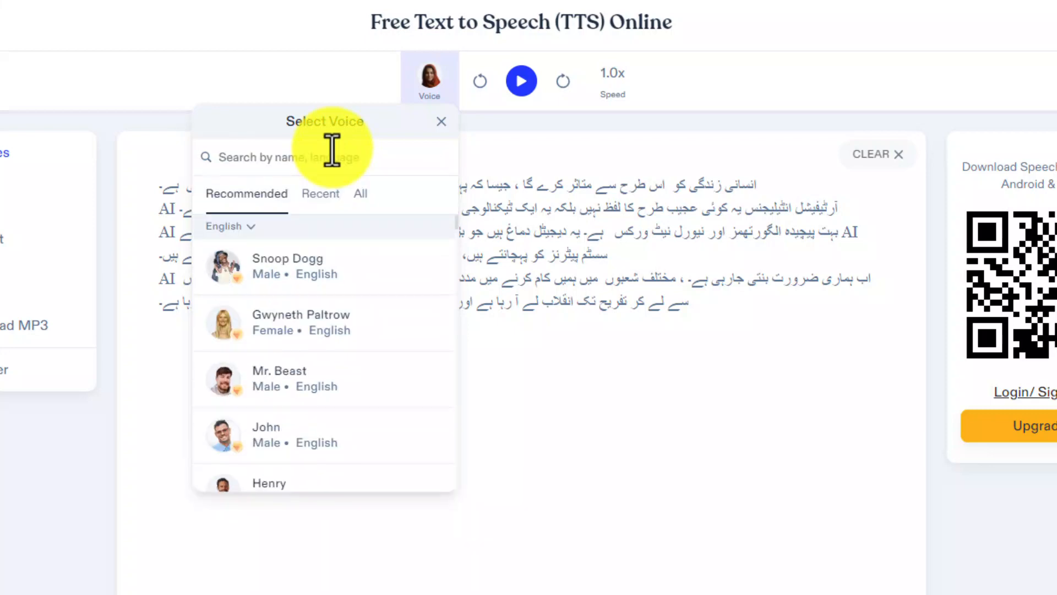
type("urdu")
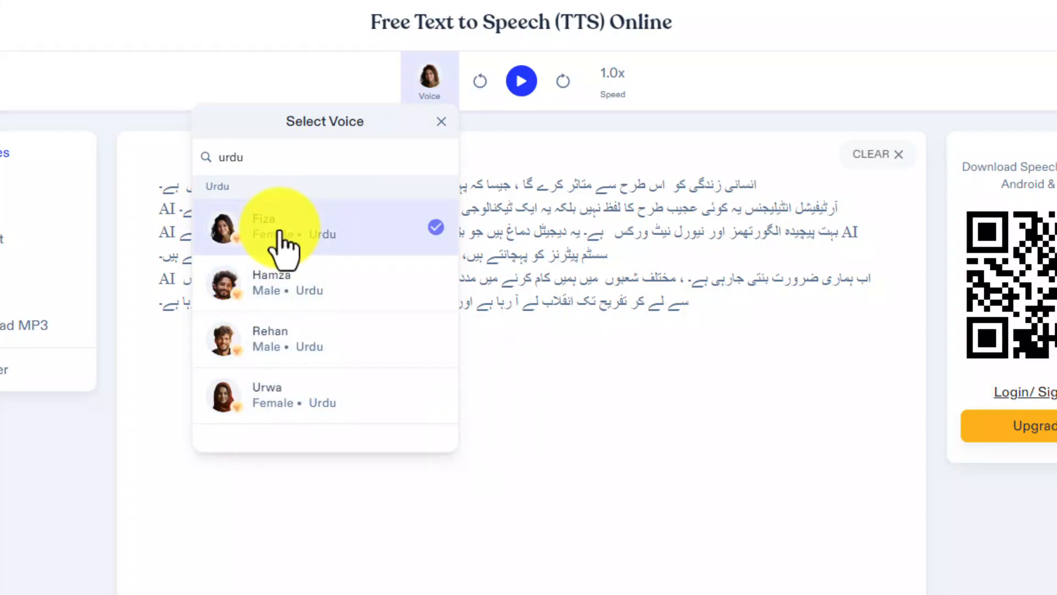
left_click(491, 408)
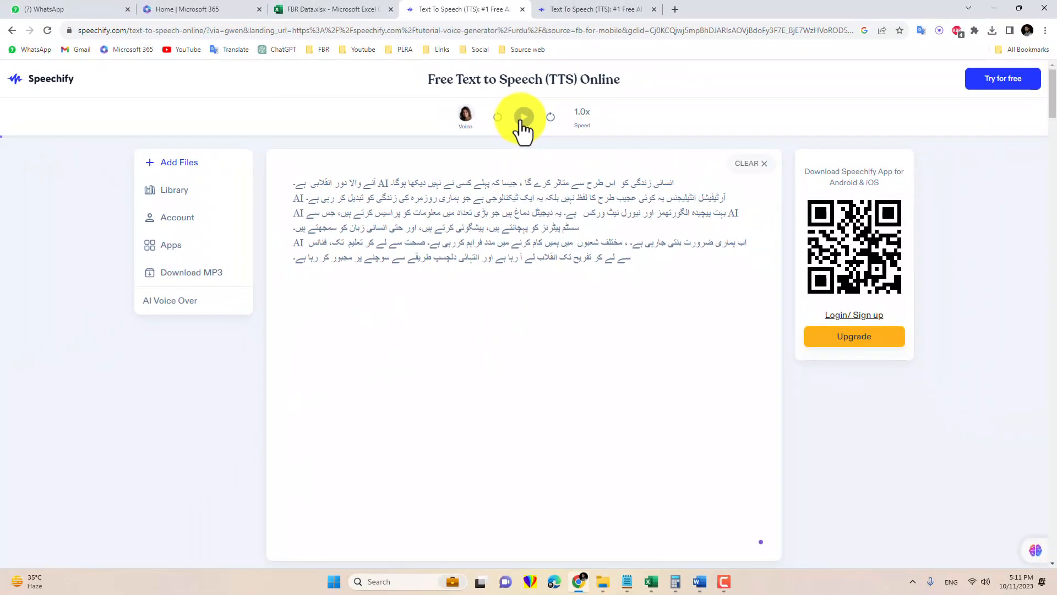
left_click(520, 121)
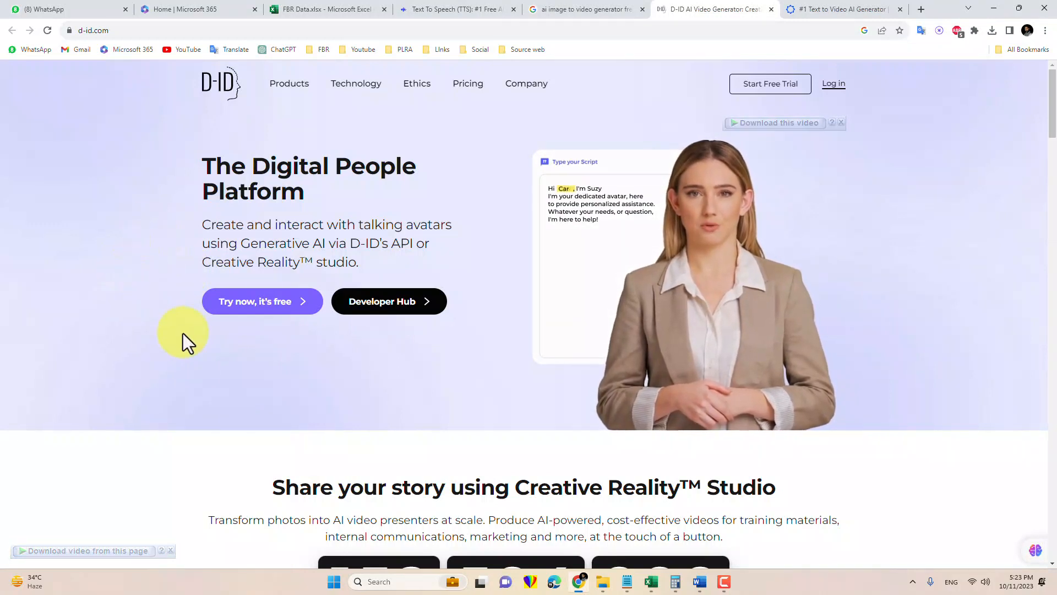
Look over the D-ID home page and Synthesia's Text to Video AI Generator page
scroll(160, 332, "down", 5)
scroll(160, 331, "down", 4)
scroll(159, 331, "up", 10)
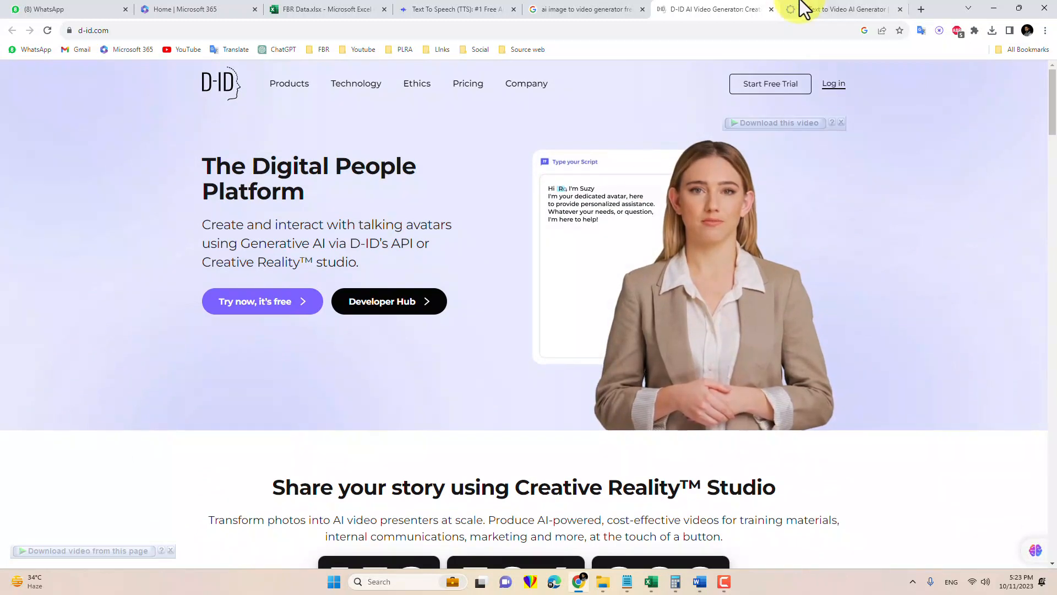
left_click(826, 9)
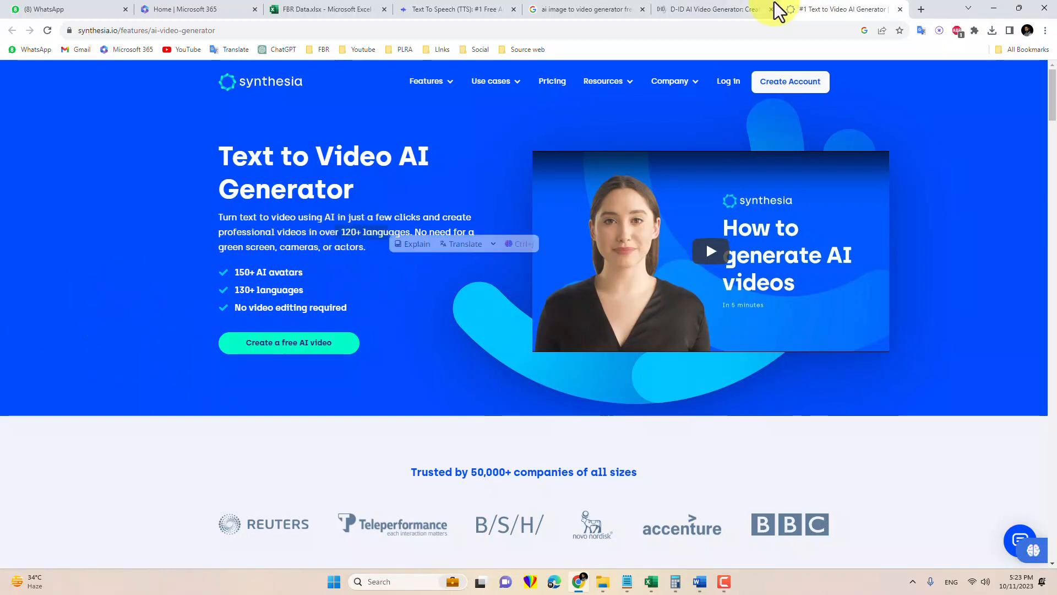
Return to the D-ID site, start its free trial and sign in with the Google account
left_click(717, 14)
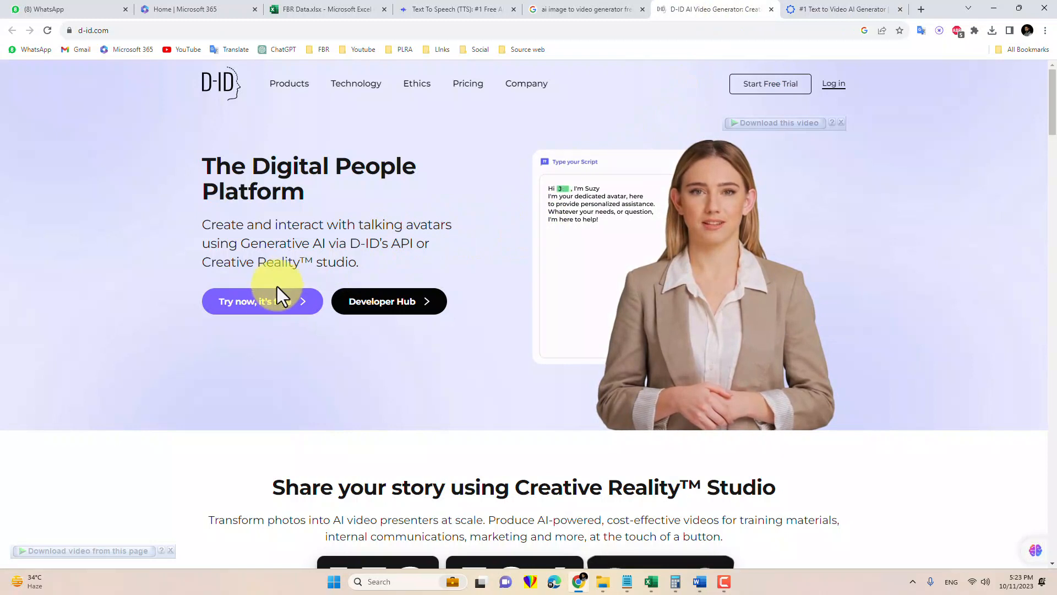
left_click(274, 304)
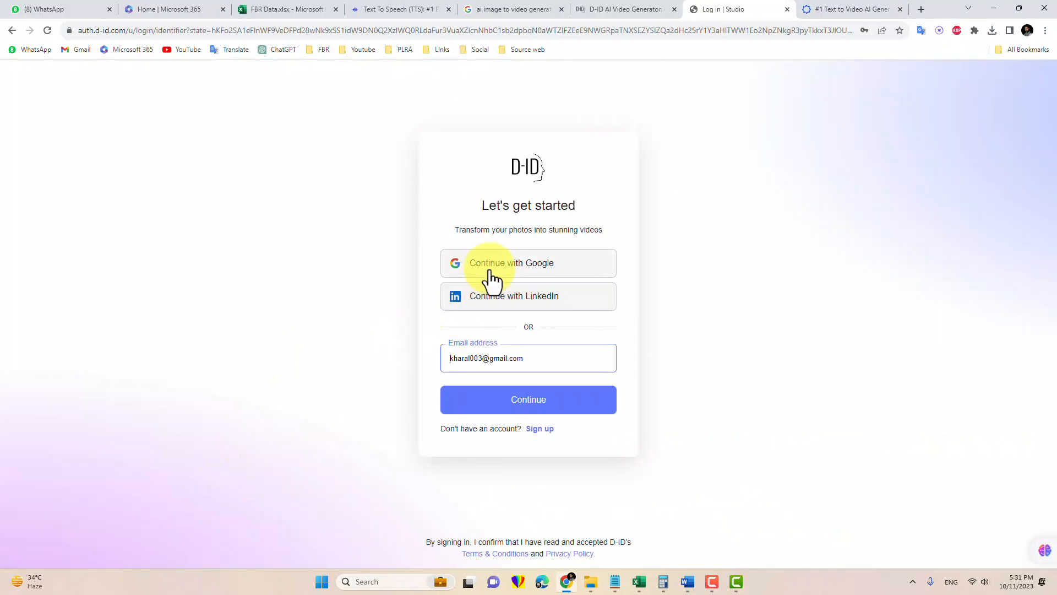
left_click(489, 270)
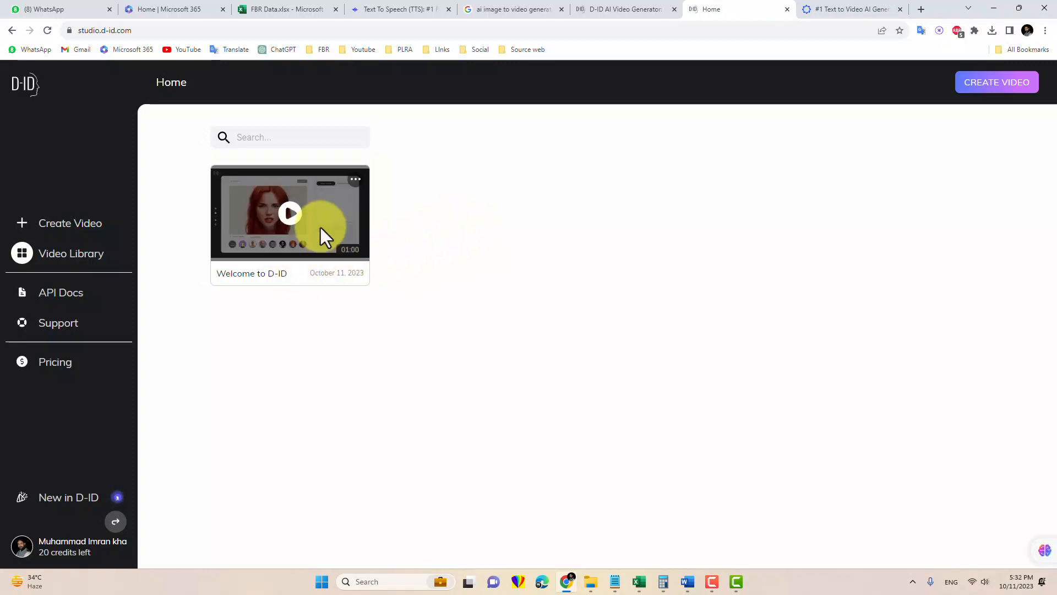
Create a new D-ID video and add the newest downloaded warrior woman JPG as its presenter
left_click(78, 225)
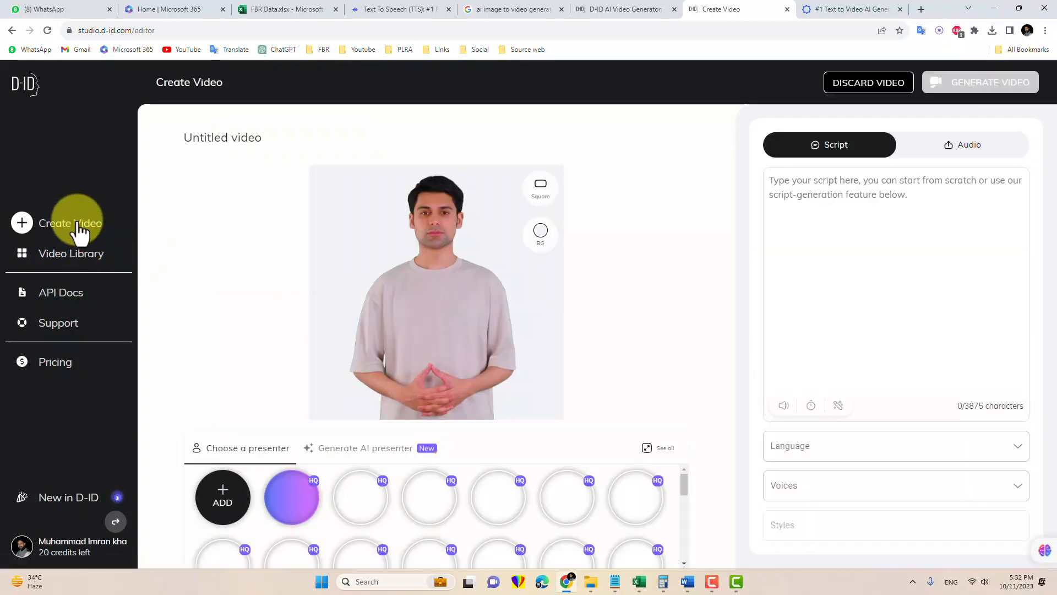
left_click(222, 499)
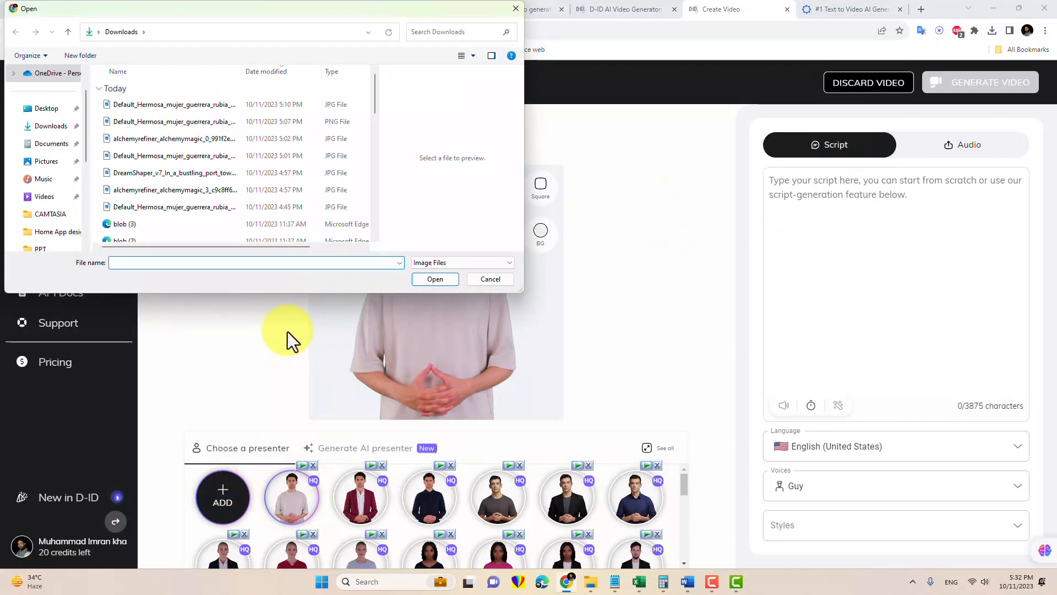
left_click(163, 106)
left_click(418, 284)
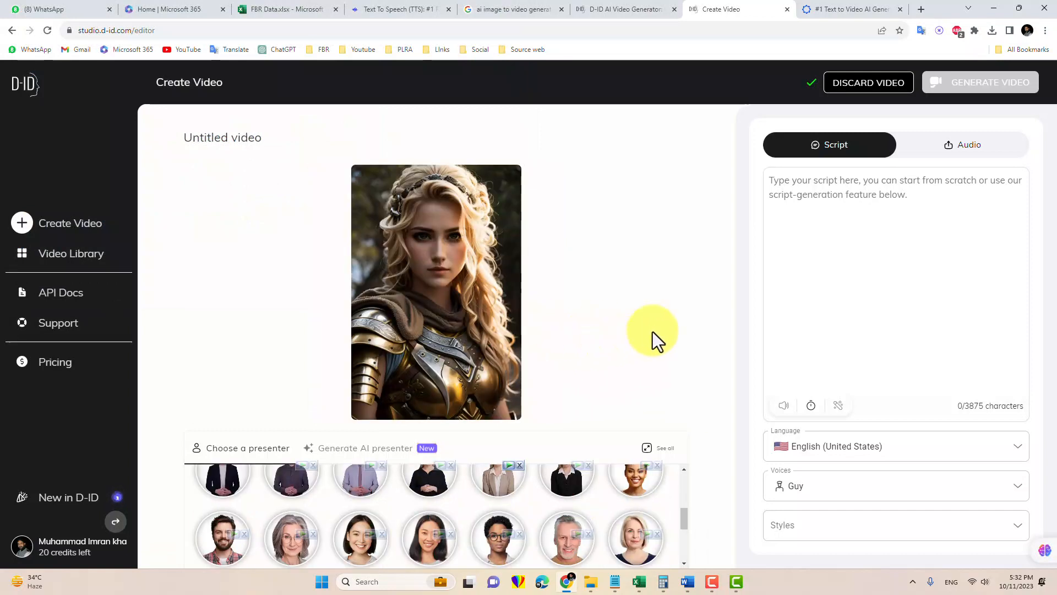
Switch the video's speech source to audio and upload the "Ai urdu" WAV file from Downloads
left_click(962, 150)
left_click(874, 248)
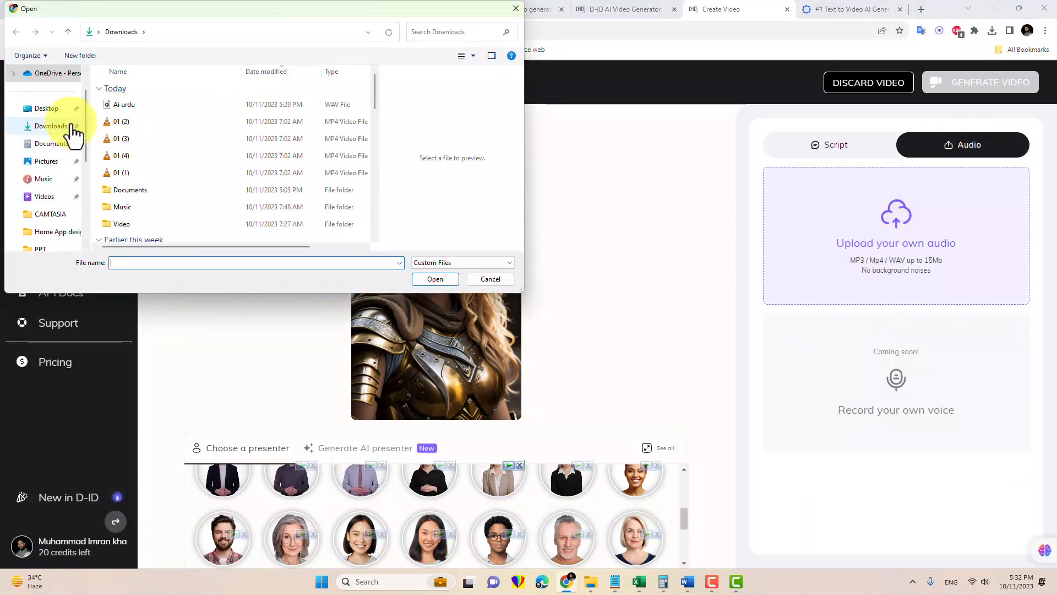
left_click(125, 108)
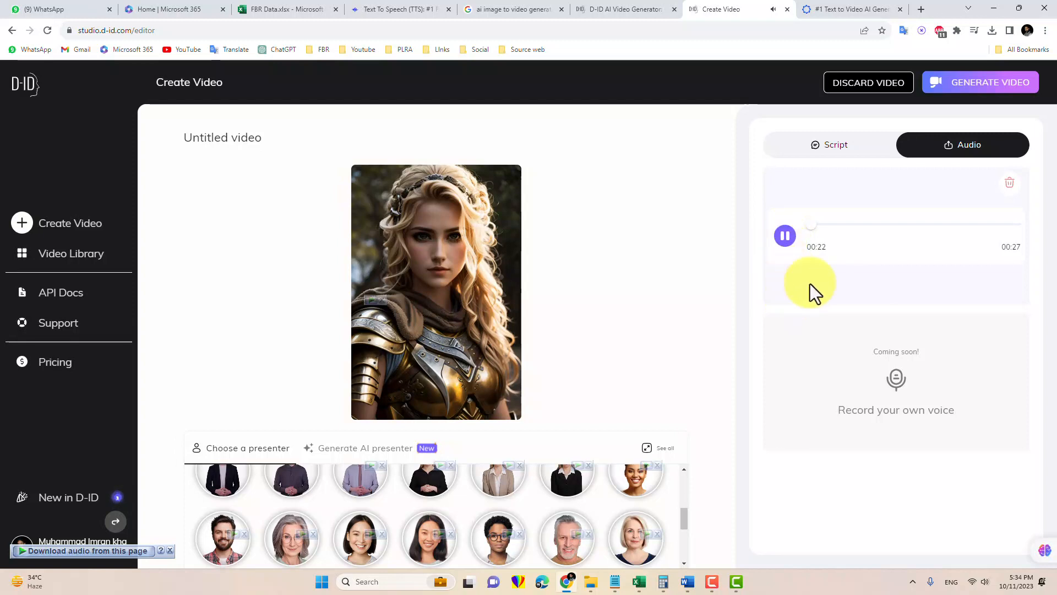
Generate the talking warrior video and open the result from the video library for playback
left_click(955, 99)
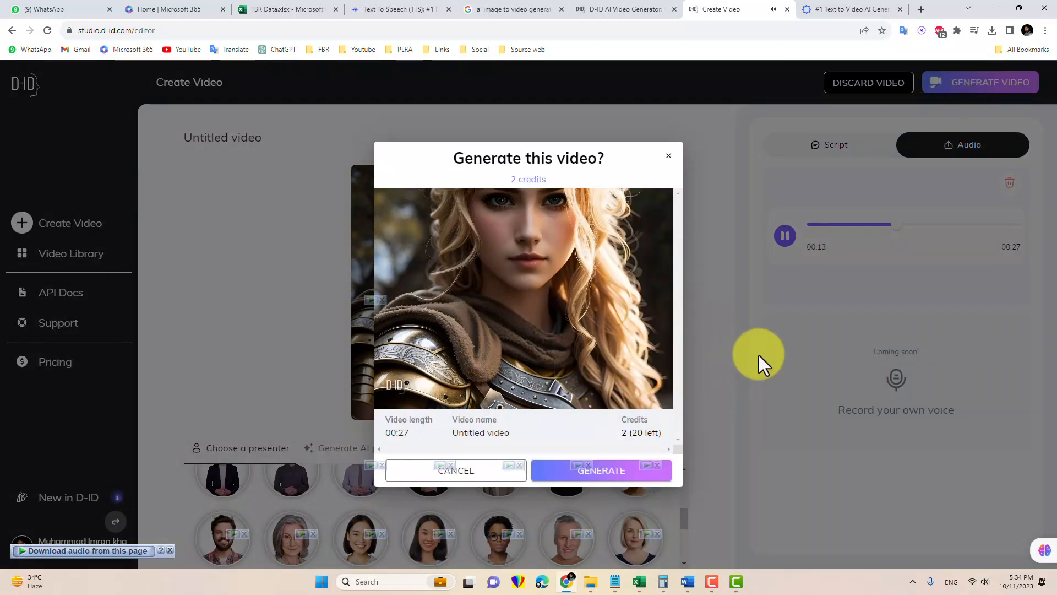
left_click(598, 482)
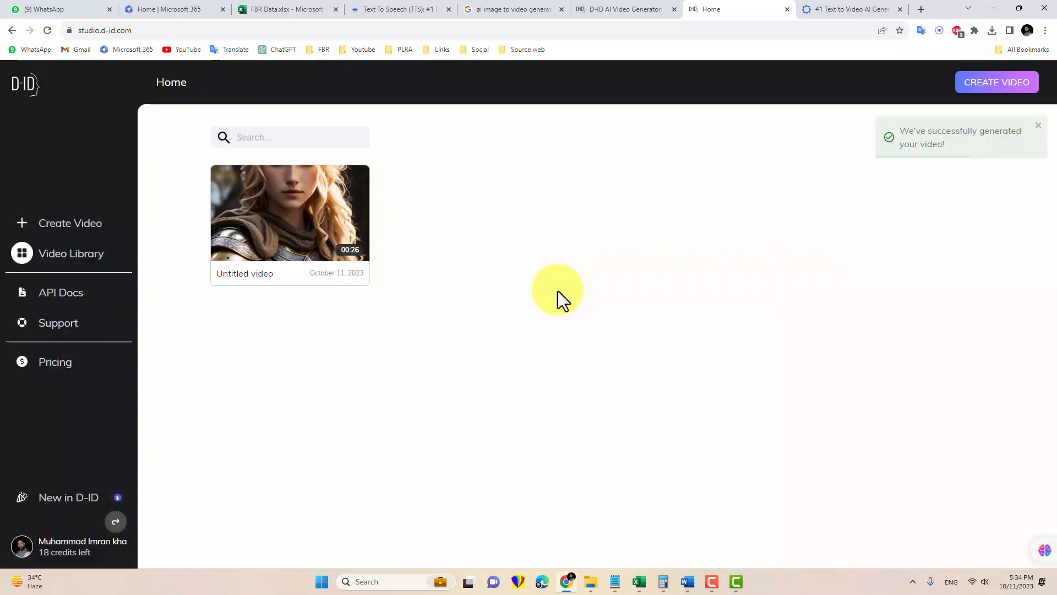
left_click(290, 215)
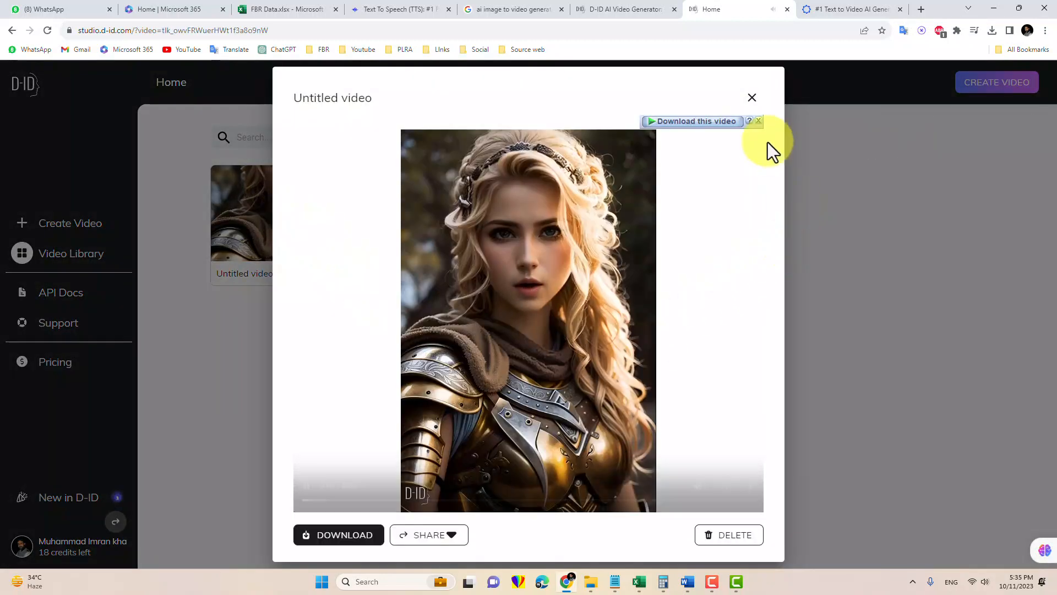